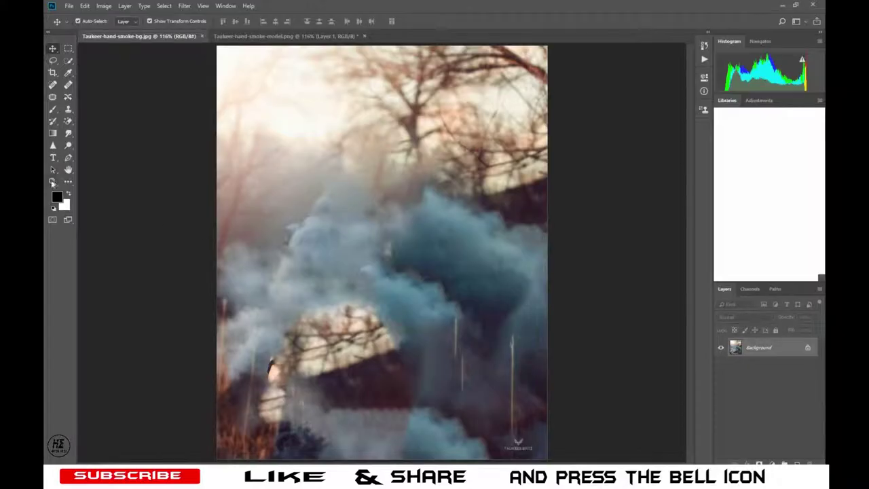
Step: Content-Aware fill a rectangle around the bottom-right watermark logo, then fit the photo on screen
click(52, 181)
click(543, 428)
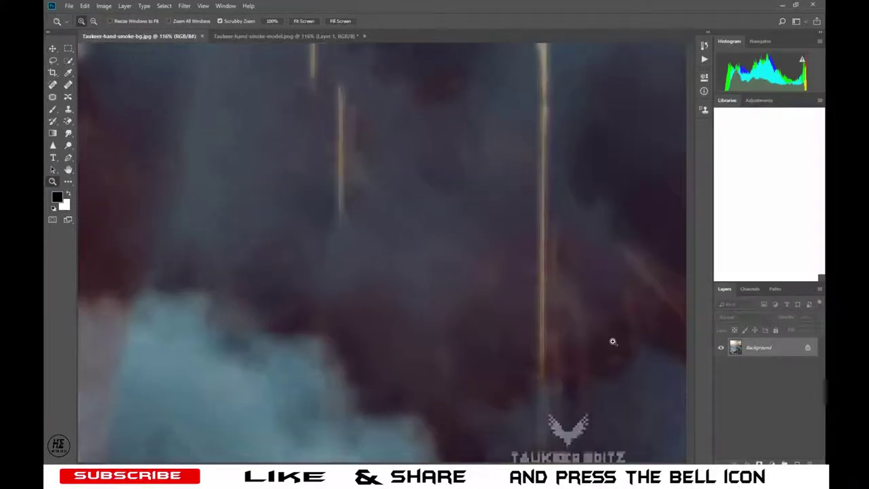
key(m)
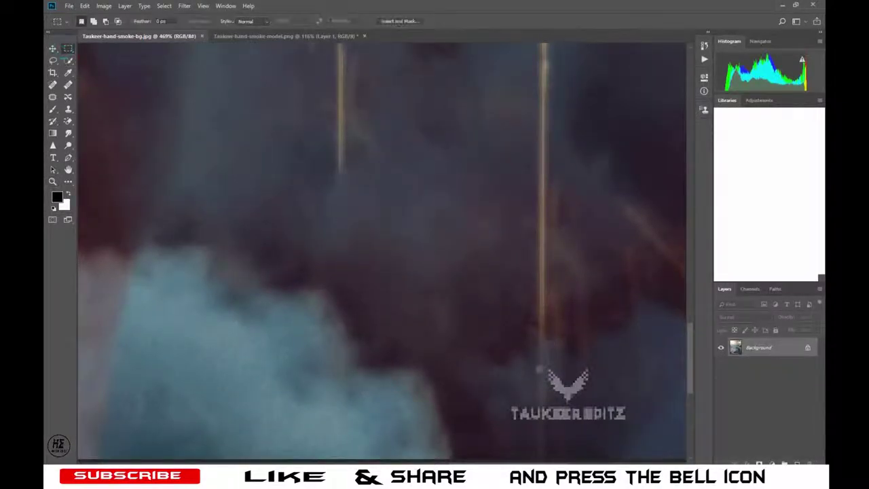
drag(492, 354, 642, 433)
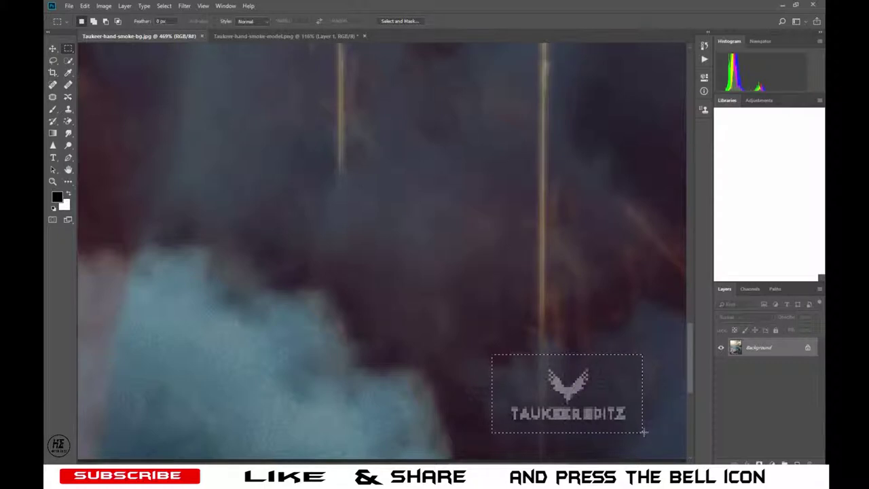
right_click(643, 431)
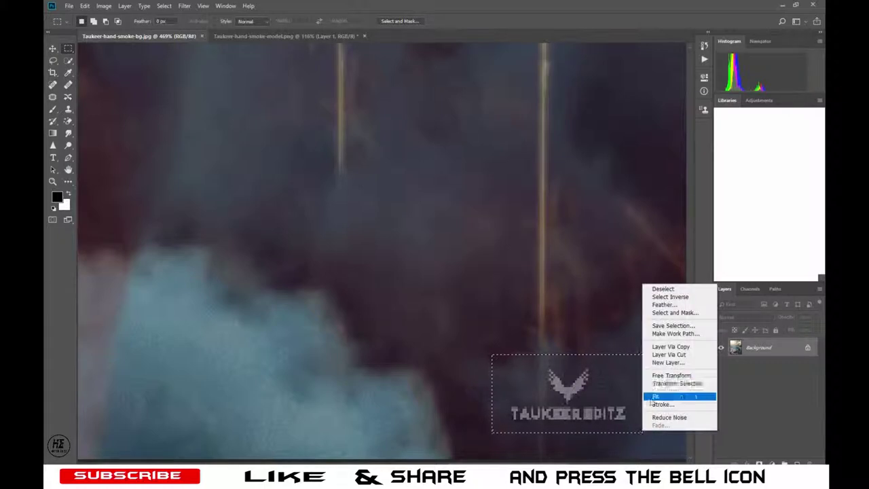
click(650, 398)
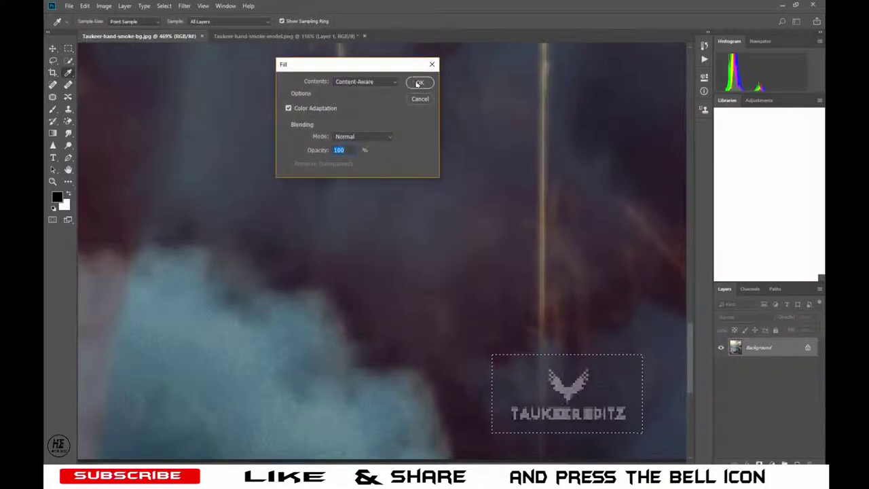
click(415, 81)
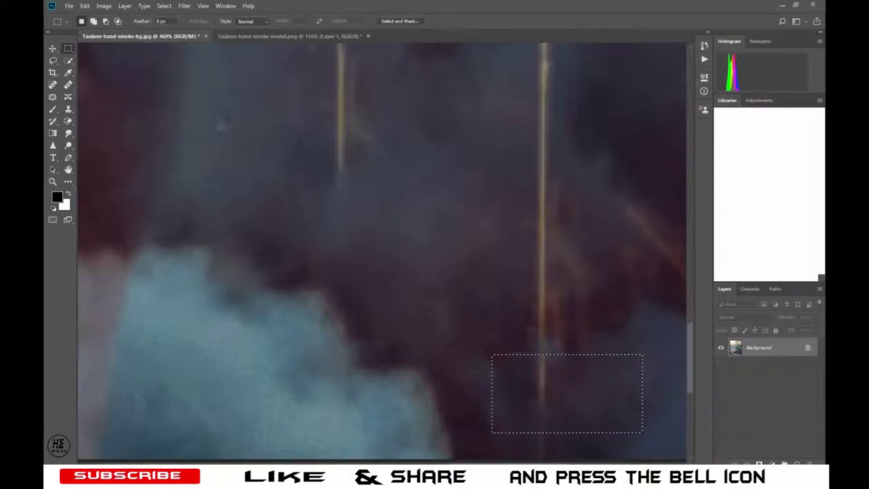
click(53, 182)
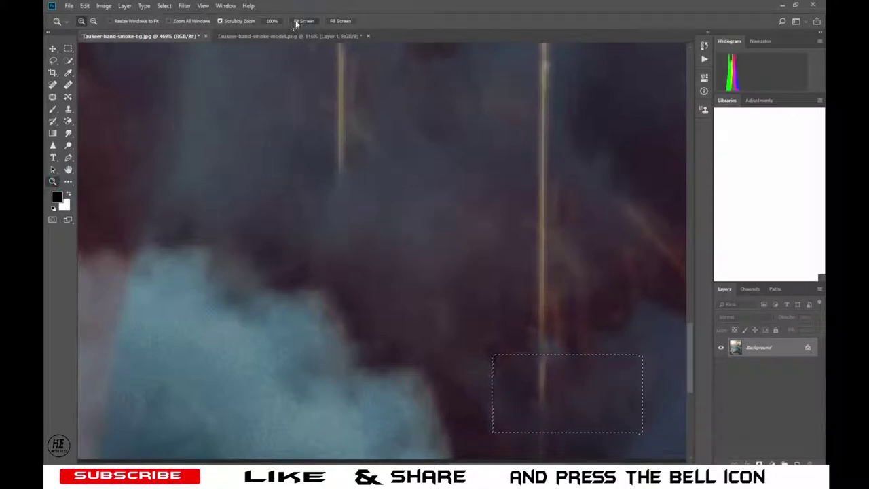
click(303, 21)
click(53, 50)
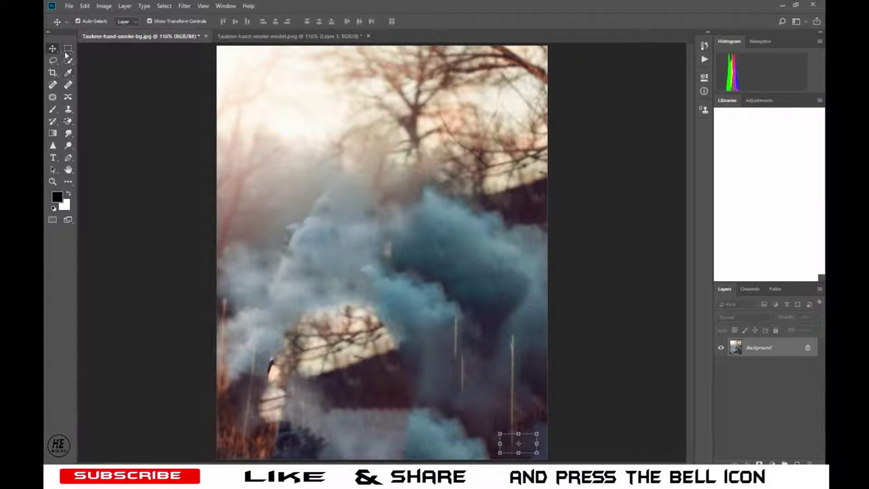
Step: Drag the cut-out man onto the forest background, then bring in the smoke canister image
key(ctrl+d)
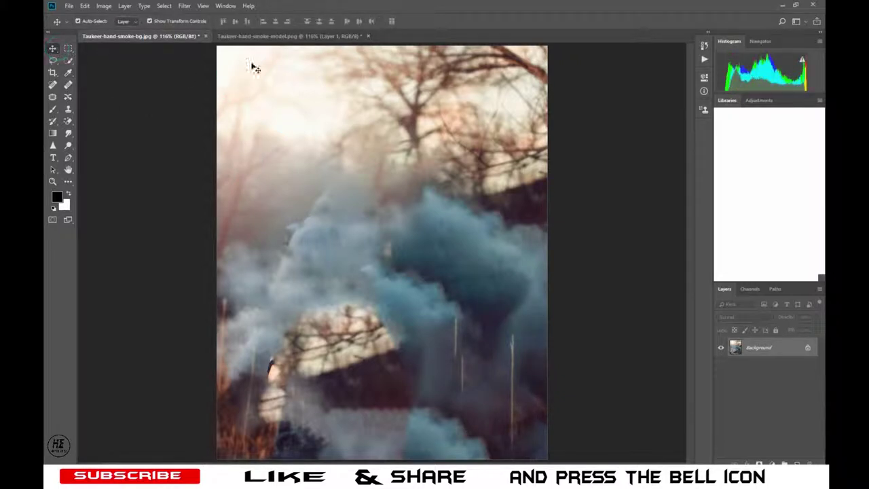
click(299, 36)
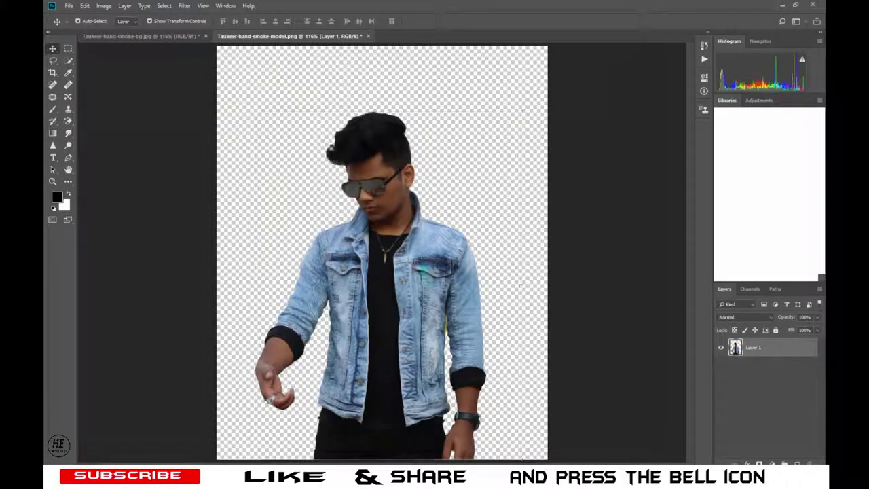
mouse_move(453, 231)
mouse_down()
mouse_move(407, 246)
mouse_move(419, 292)
mouse_up()
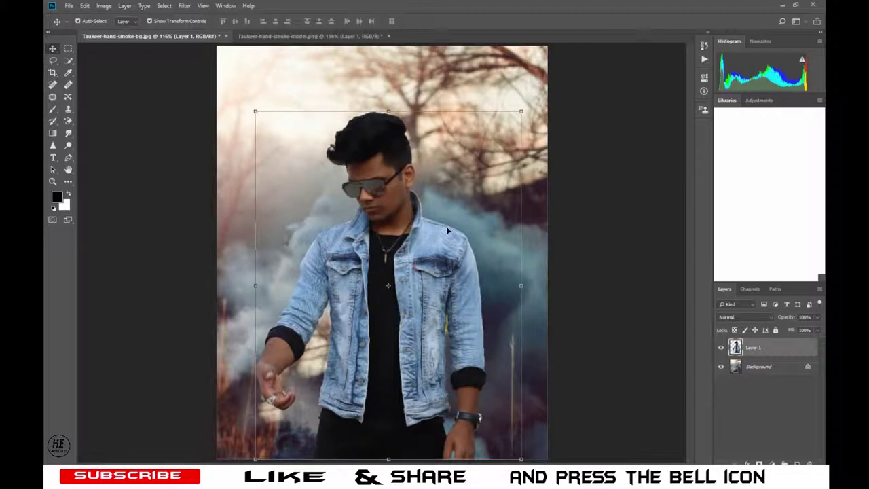
click(635, 172)
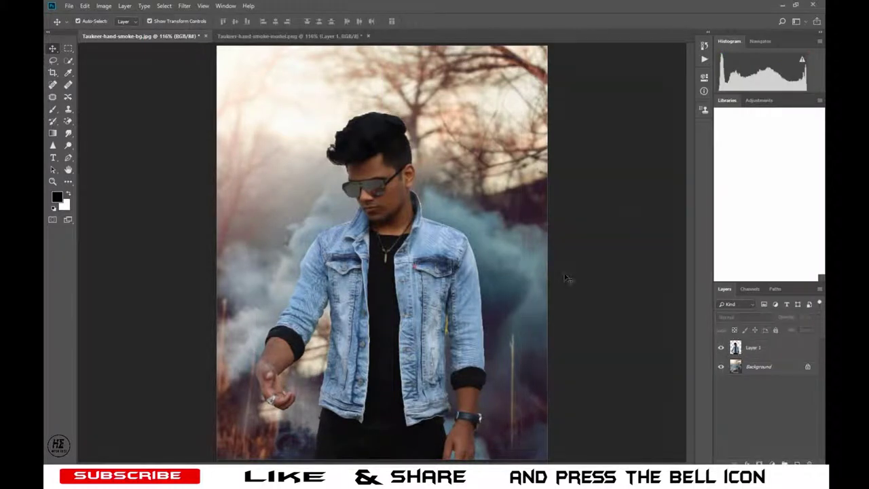
click(166, 461)
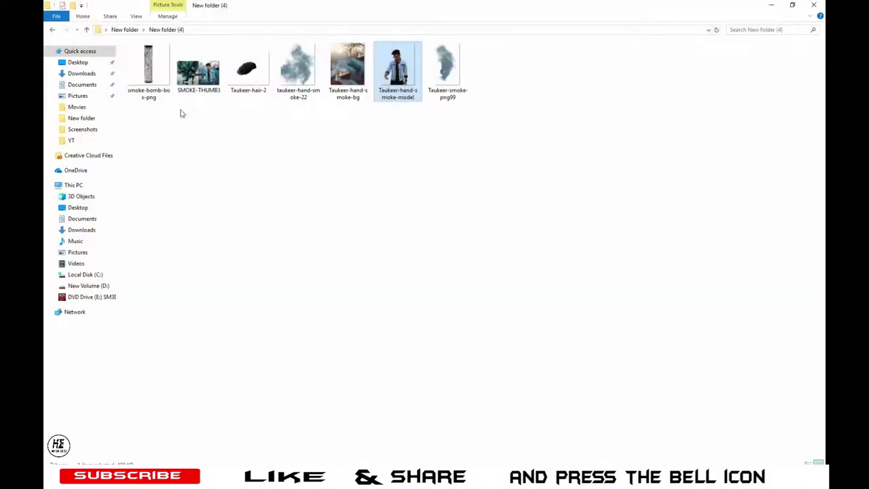
drag(166, 146, 323, 327)
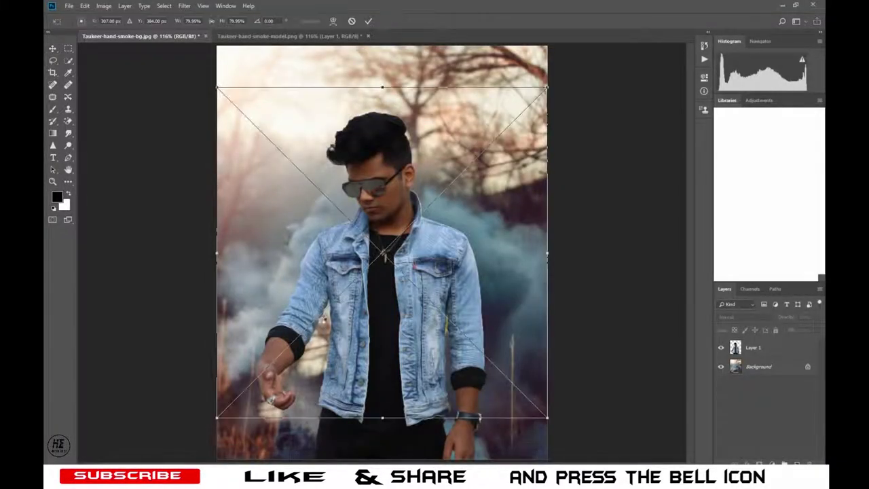
Step: Shrink the canister to about a third and fit it onto the man's hand
drag(375, 272, 284, 349)
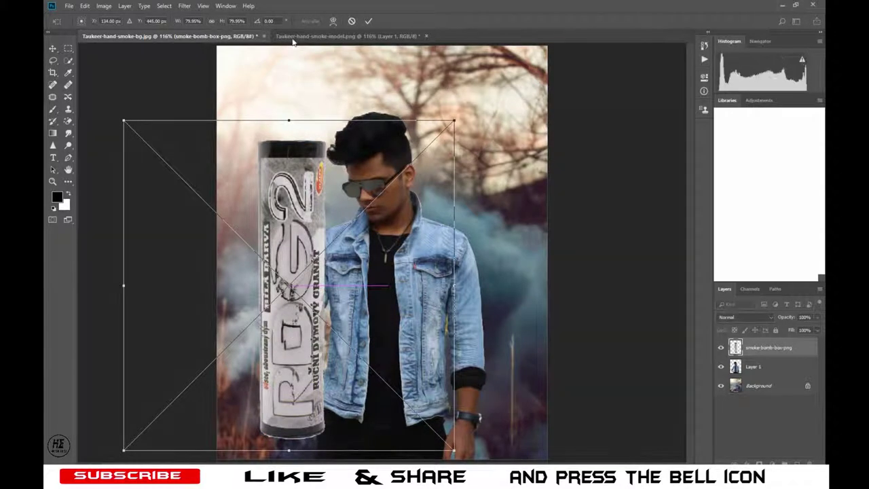
drag(222, 20, 193, 21)
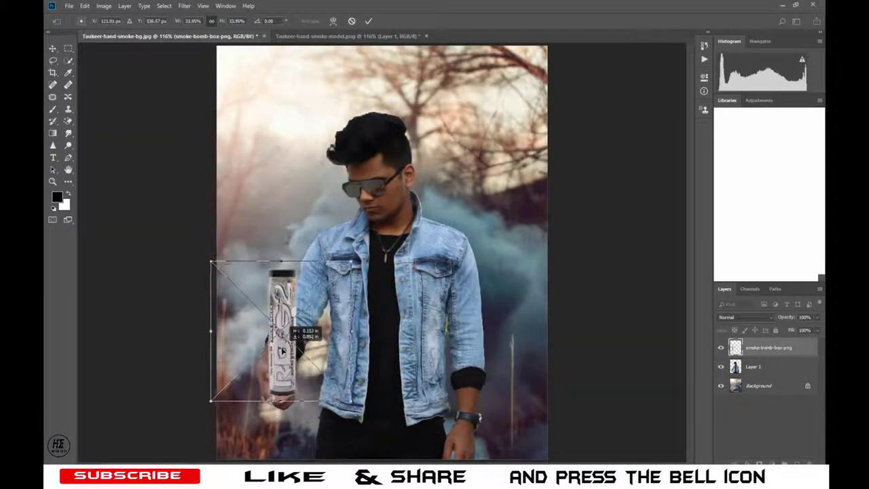
mouse_move(280, 330)
mouse_down()
mouse_move(279, 358)
mouse_move(326, 359)
mouse_move(256, 372)
mouse_up()
click(369, 20)
key(5)
key(9)
Step: Mask the canister where the fingers overlap it, then bring in the smoke plume image
click(756, 464)
key(z)
click(54, 109)
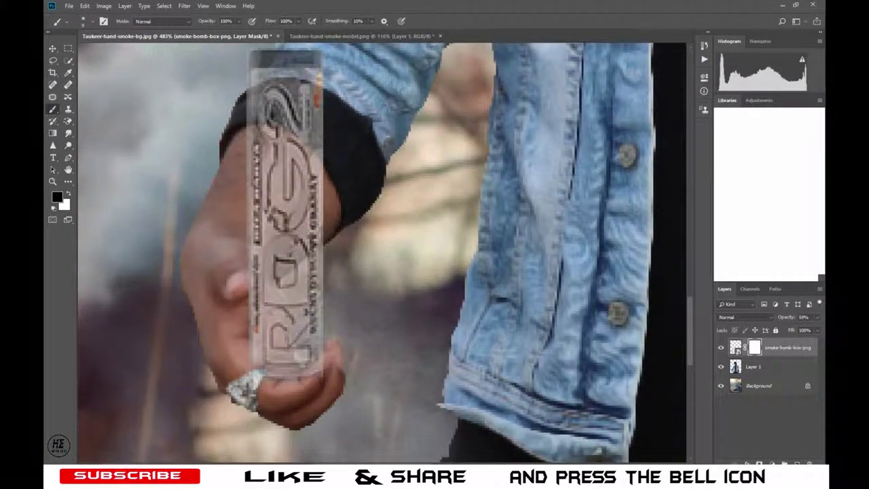
key(z)
key(ctrl+0)
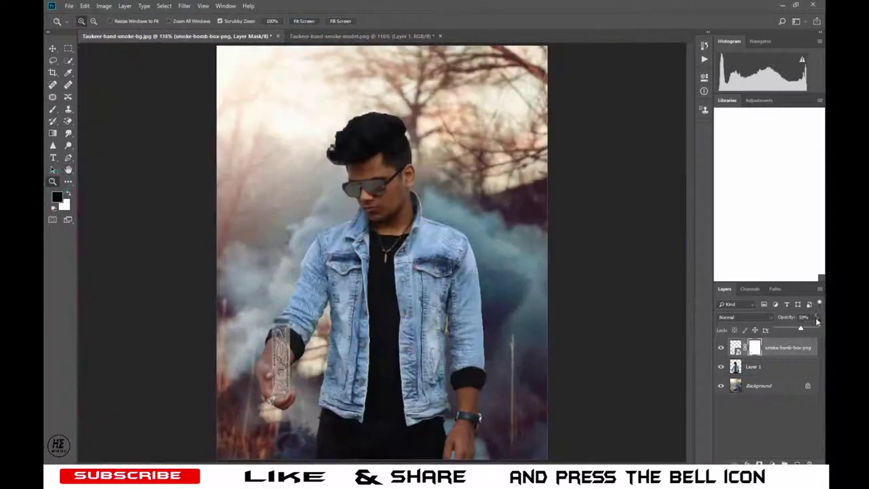
key(0)
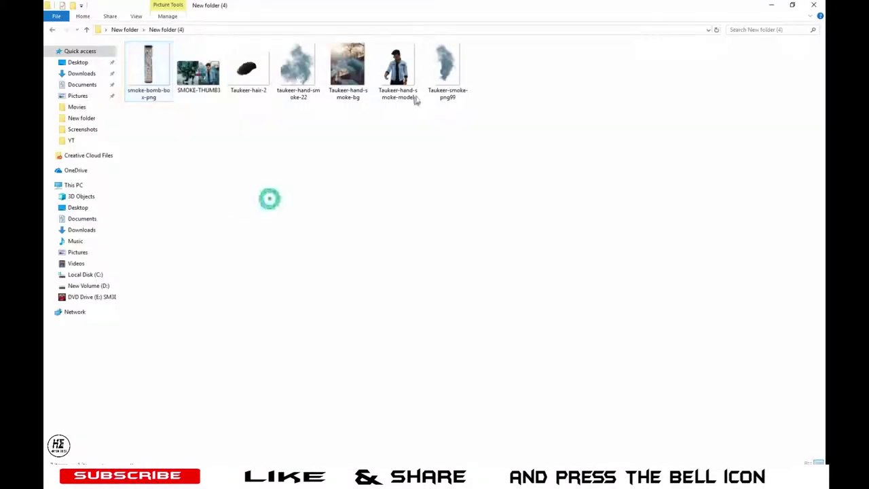
mouse_move(447, 68)
mouse_down()
mouse_move(303, 253)
mouse_move(316, 302)
mouse_up()
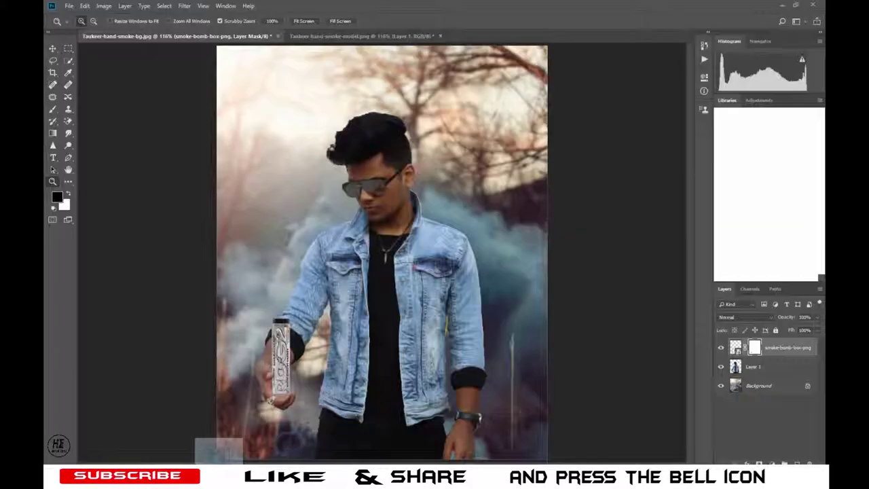
Step: Place the smoke plume tilted above the canister, then bring in the second smoke image
mouse_move(316, 302)
mouse_down()
mouse_move(307, 282)
mouse_move(319, 278)
mouse_move(285, 326)
mouse_up()
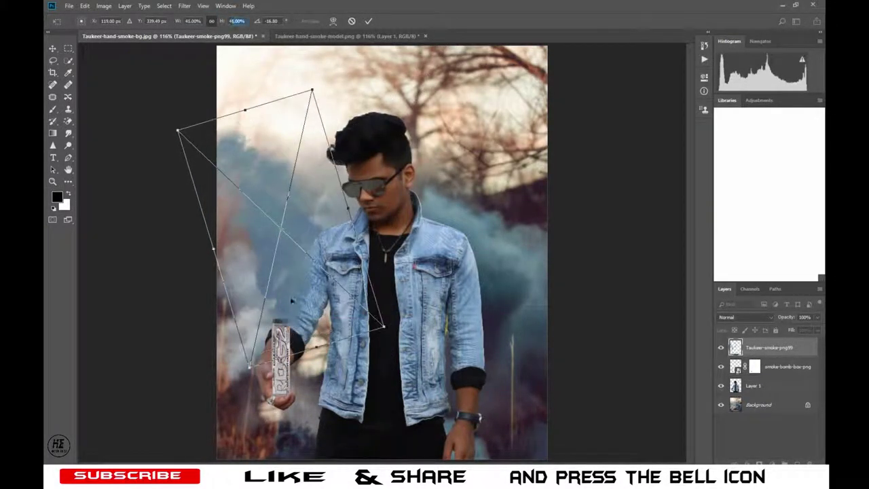
click(369, 21)
key(ctrl+plus)
key(ctrl+0)
key(v)
click(566, 170)
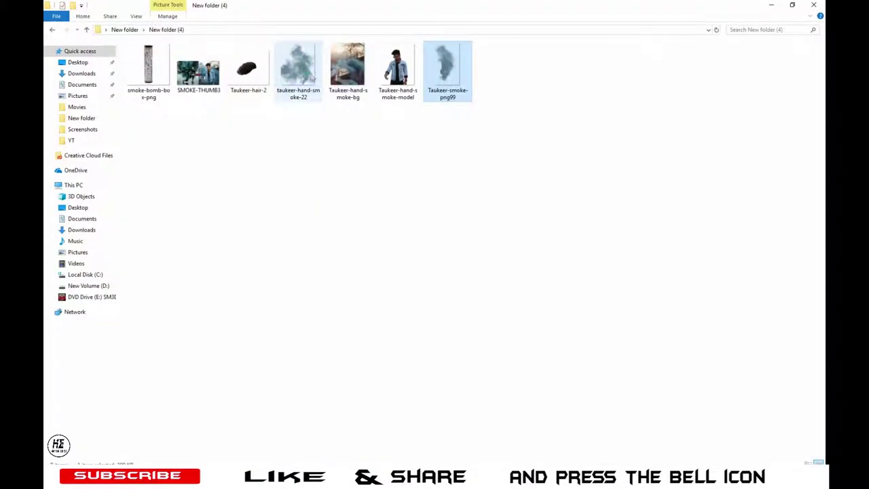
mouse_move(298, 68)
mouse_down()
mouse_move(282, 279)
mouse_move(310, 342)
mouse_up()
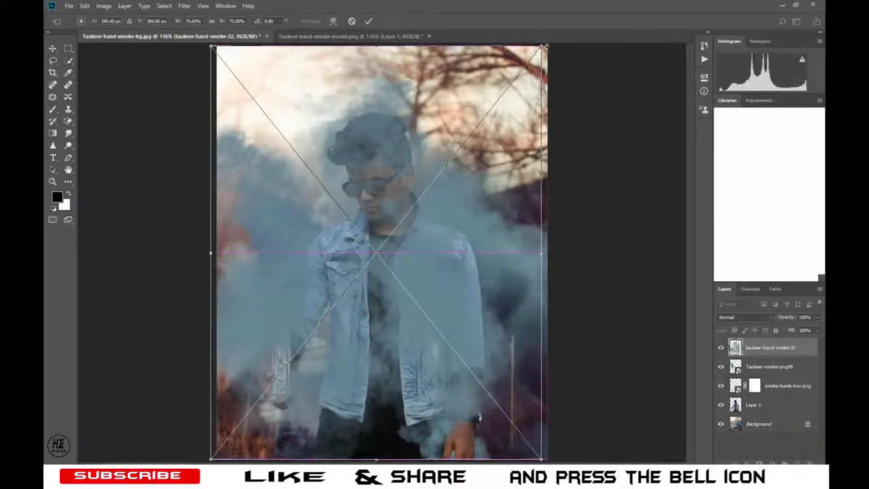
Step: Scale, tilt and move the second smoke cloud to the image bottom, then bring in another smoke image
mouse_move(430, 139)
mouse_down()
mouse_move(416, 273)
mouse_move(416, 460)
mouse_up()
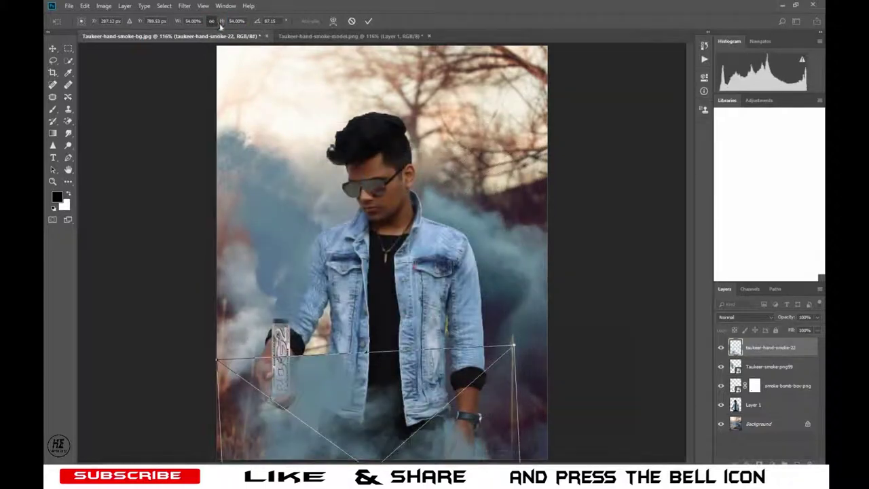
click(653, 292)
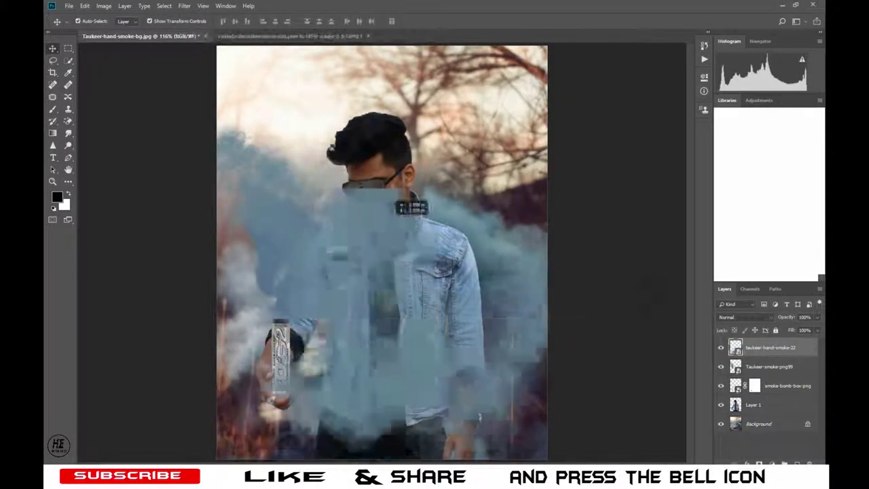
key(ctrl+t)
drag(421, 285, 390, 441)
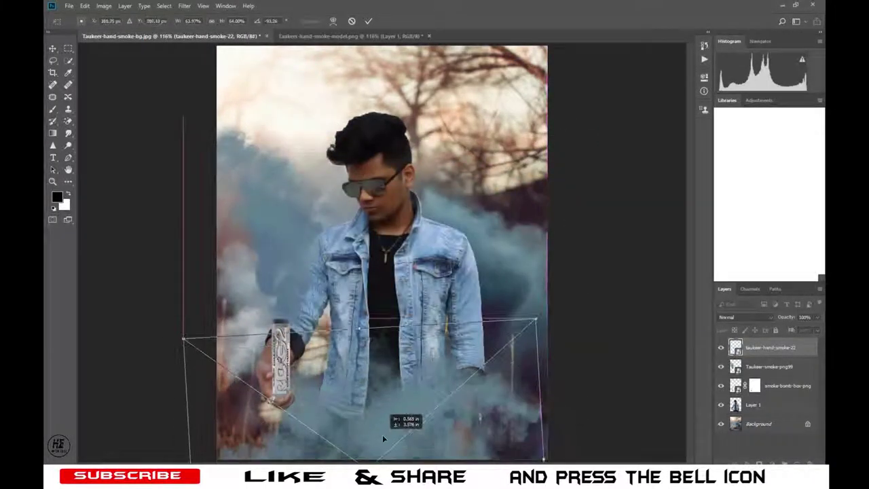
click(599, 207)
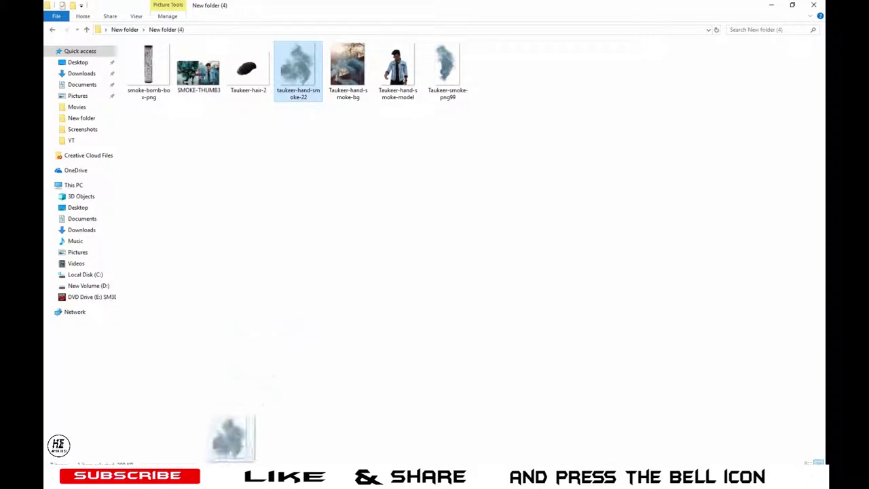
mouse_move(304, 66)
mouse_down()
mouse_move(424, 231)
mouse_move(507, 247)
mouse_up()
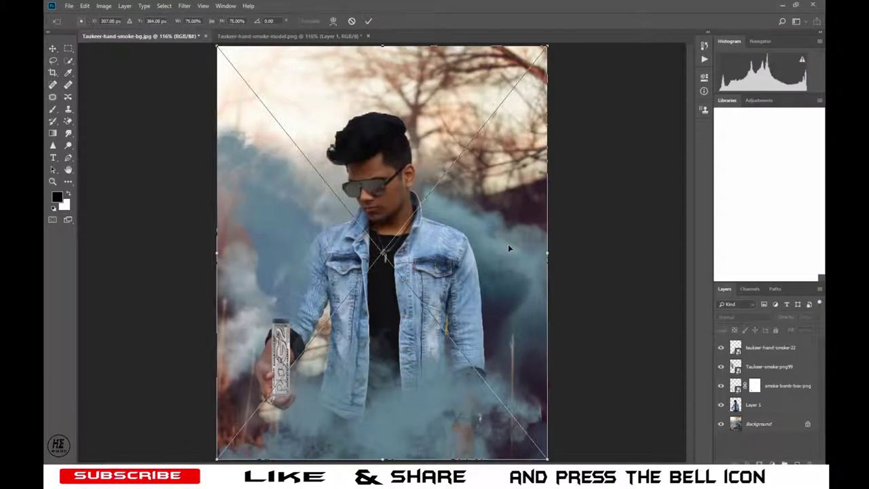
Step: Scale the new smoke to 41%, rotate it about -172°, stretch it taller and set it beside the man
click(211, 21)
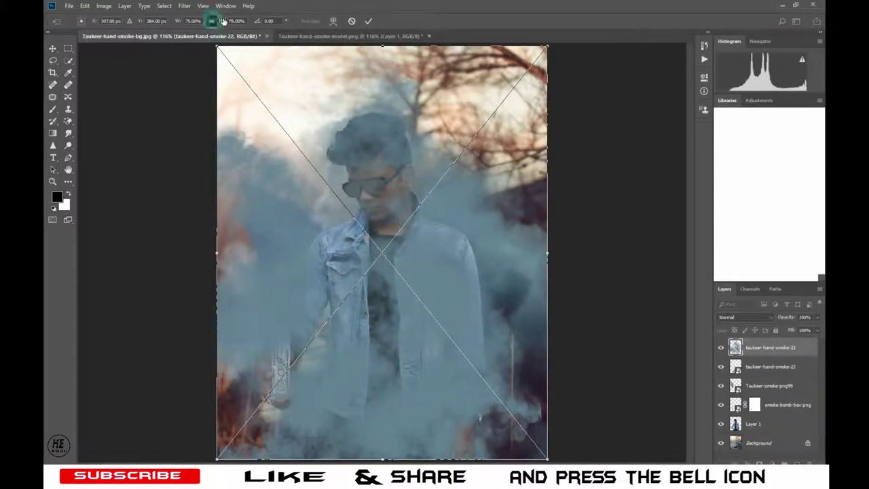
drag(221, 21, 210, 31)
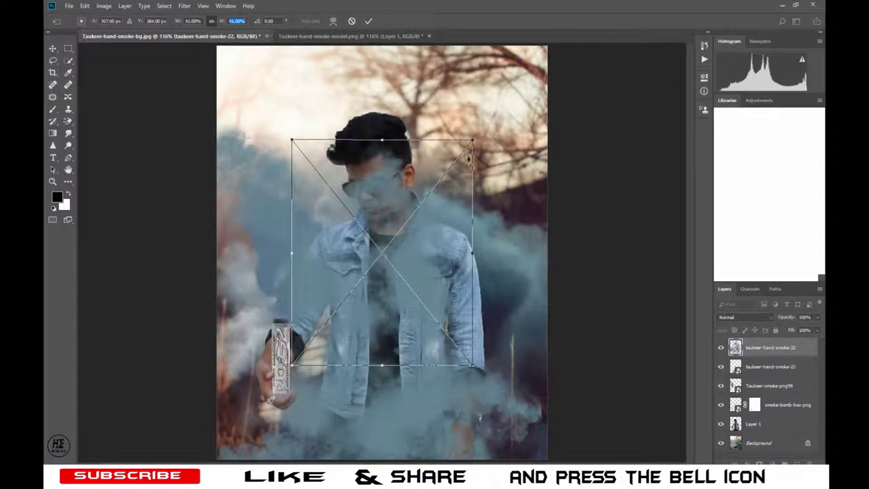
mouse_move(469, 128)
mouse_down()
mouse_move(351, 298)
mouse_move(583, 270)
mouse_move(554, 287)
mouse_up()
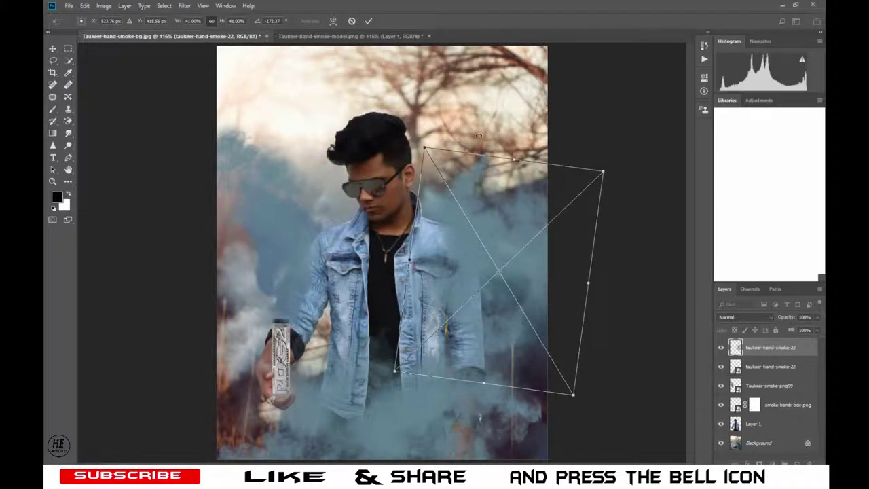
drag(519, 142, 523, 106)
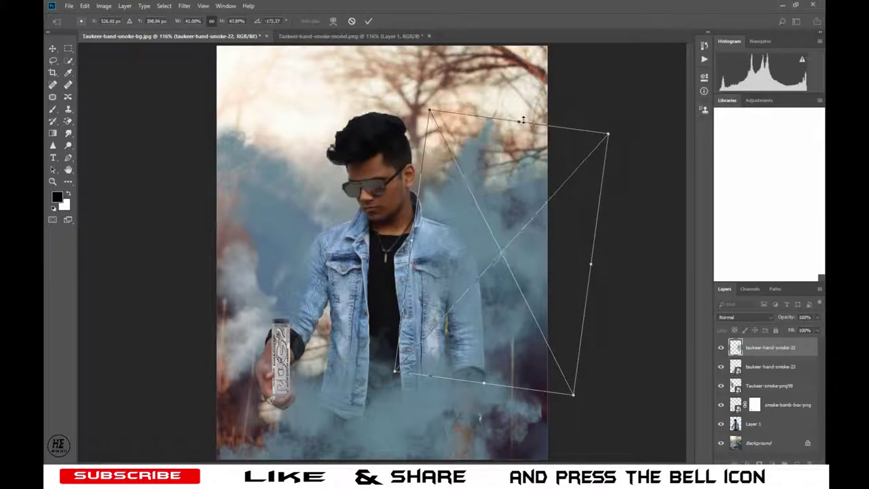
drag(523, 276, 517, 293)
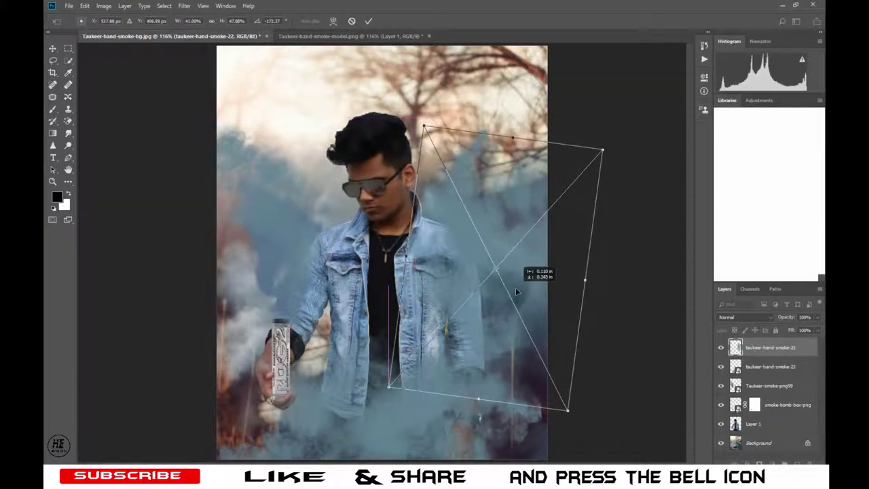
click(368, 22)
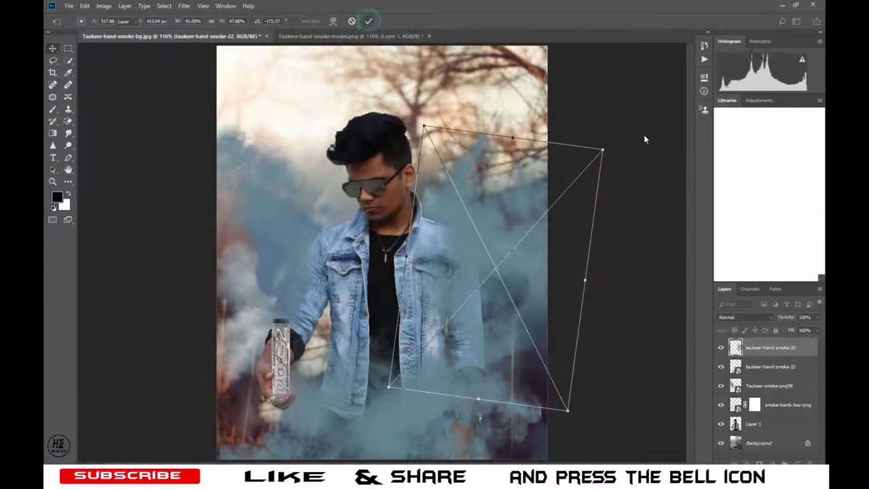
Step: Flatten the image, duplicate the Background with Ctrl+J, and start the Camera Raw Filter on the copy
right_click(765, 353)
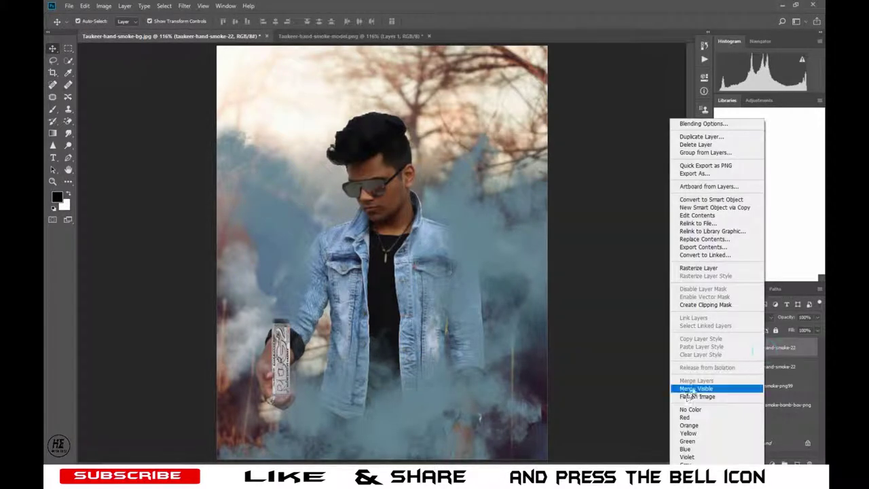
click(686, 386)
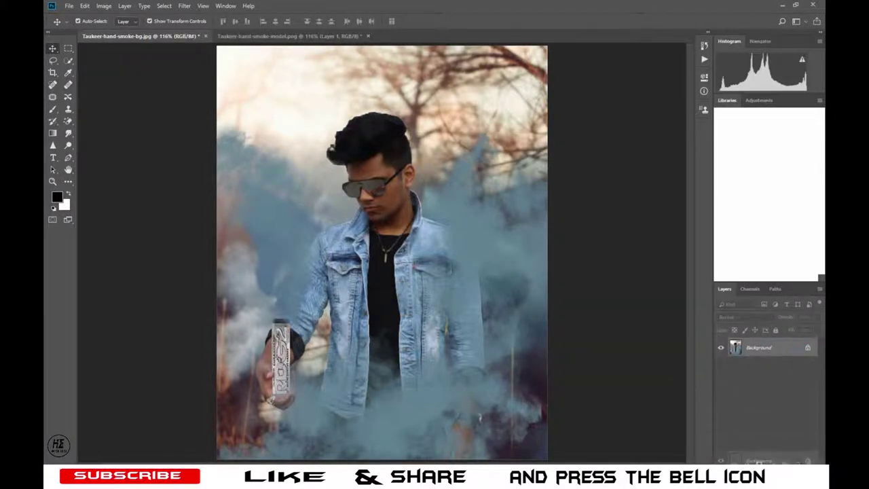
key(ctrl+j)
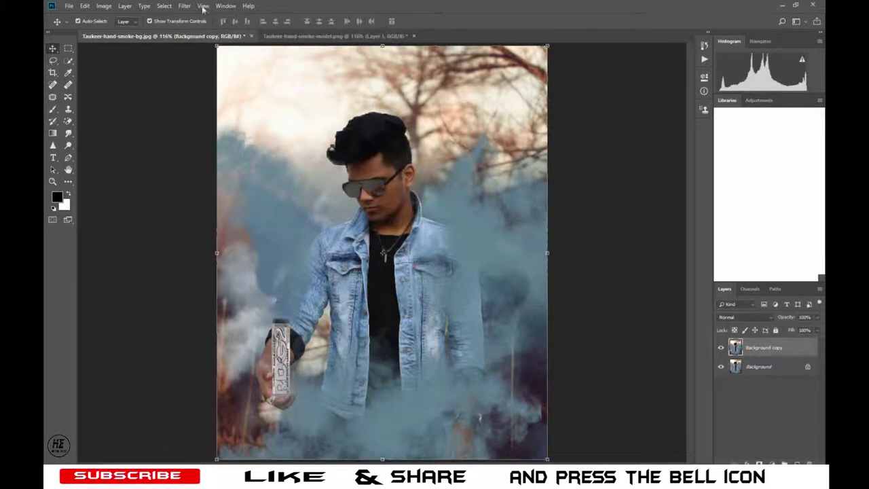
click(184, 6)
click(194, 66)
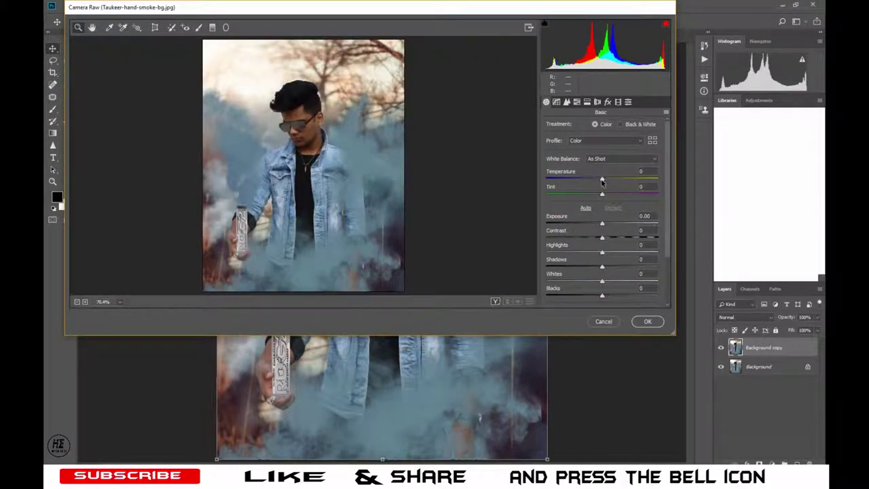
Step: Set Temperature -6, Exposure +0.30, Highlights +8, Shadows +13 and Blacks -23
drag(603, 179, 600, 181)
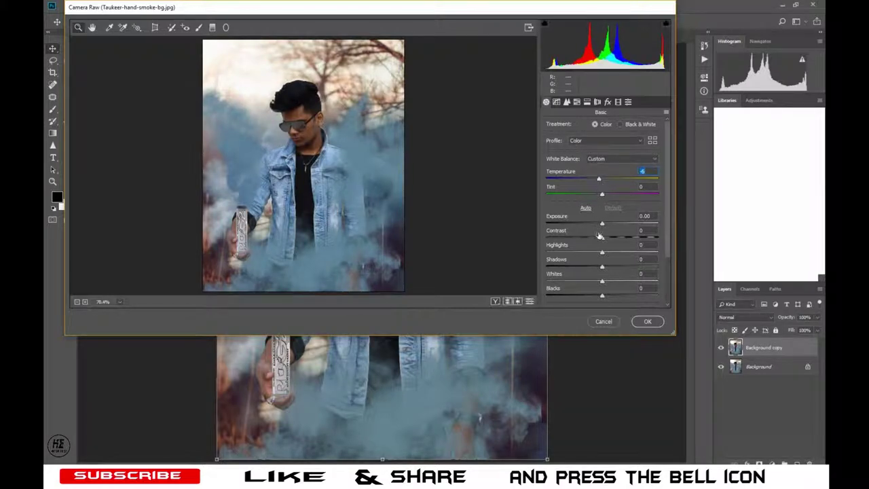
drag(601, 224, 598, 239)
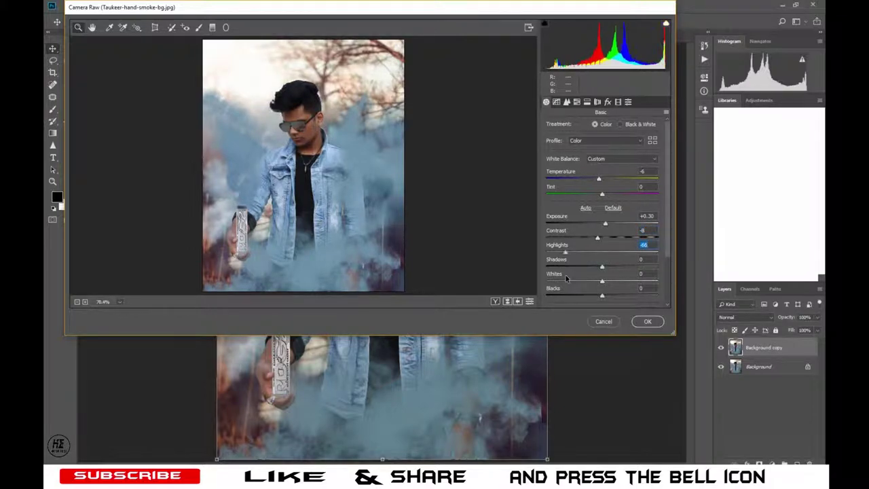
drag(602, 253, 604, 252)
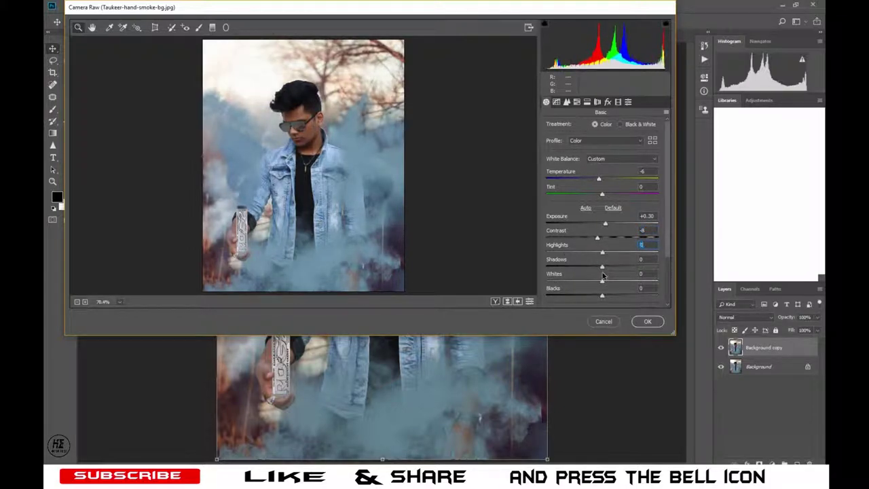
key(Up)
key(Up)
key(Up)
drag(604, 266, 610, 273)
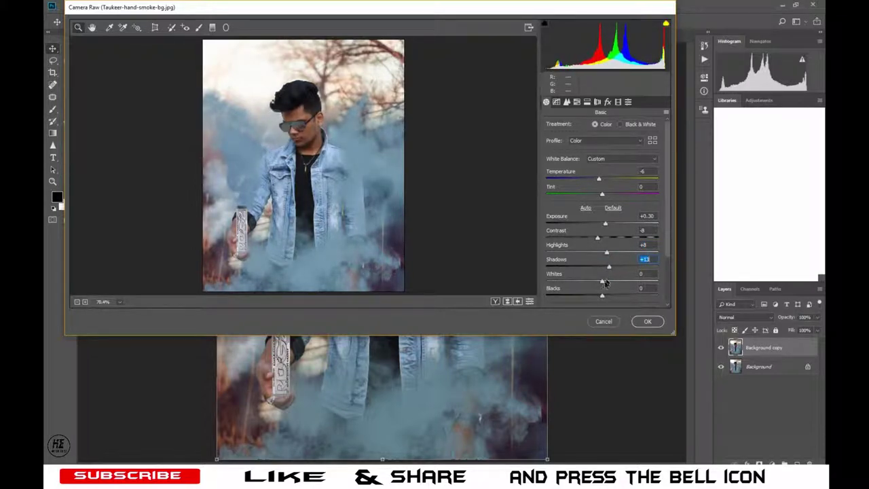
drag(601, 295, 587, 298)
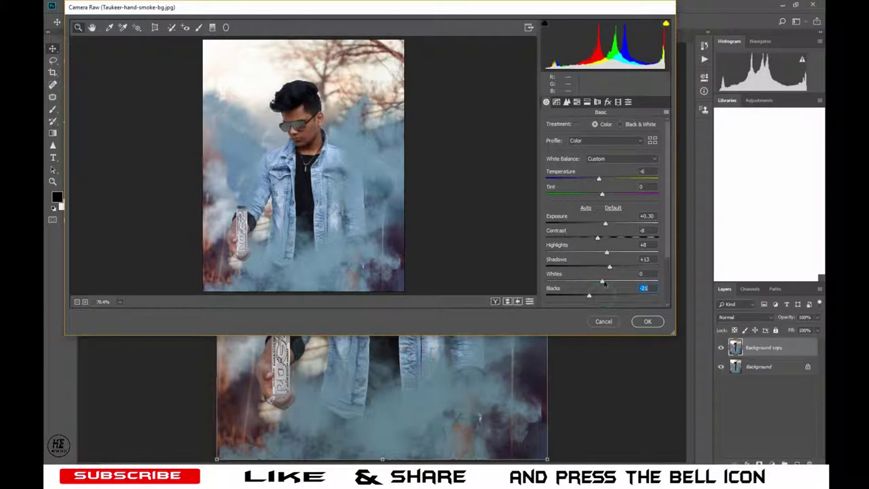
Step: Add clarity, raise Vibrance to +25 and lower Saturation to -13
scroll(608, 280, down, 2)
drag(601, 255, 610, 256)
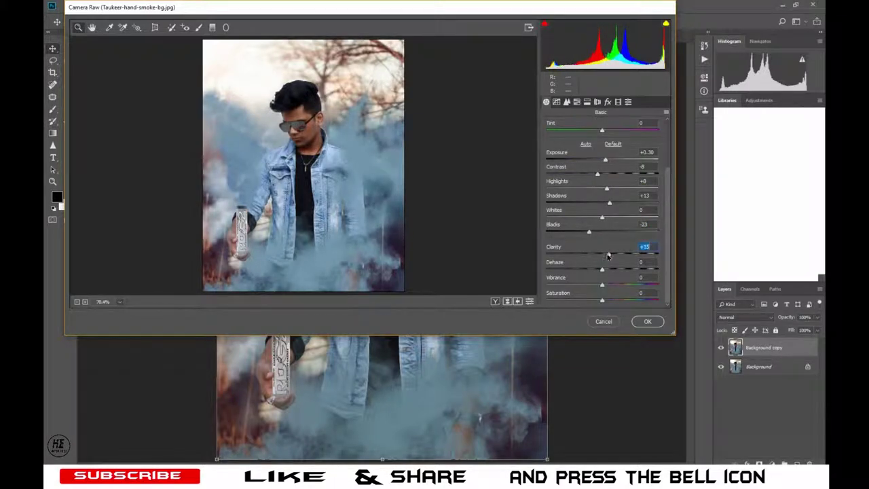
drag(602, 285, 615, 285)
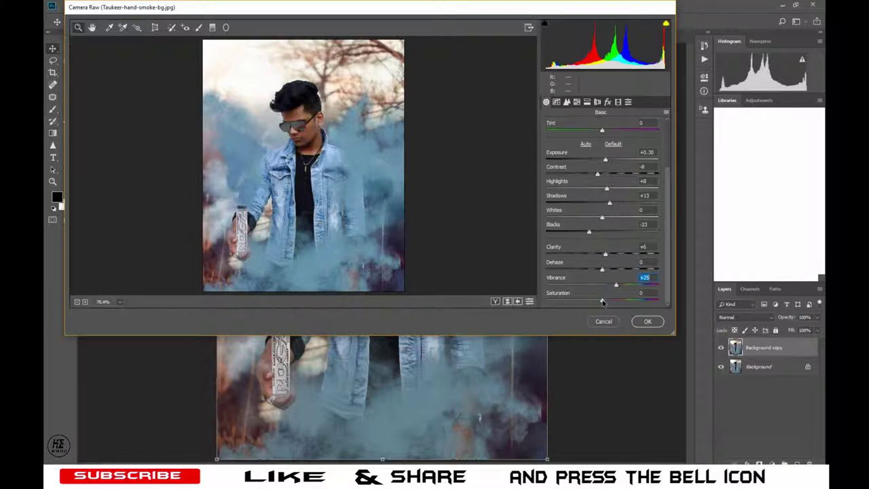
drag(597, 306, 595, 306)
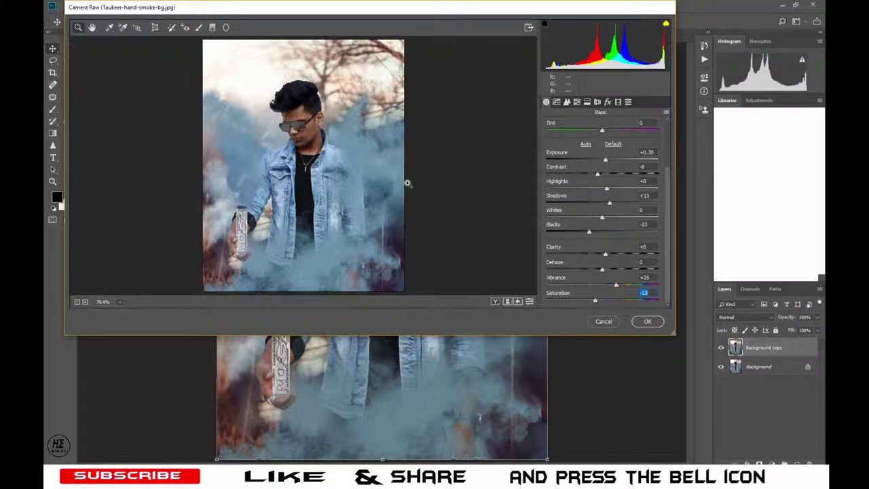
Step: In the Detail panel, set Sharpening Amount to about 38 and Luminance noise reduction to about 19
click(566, 101)
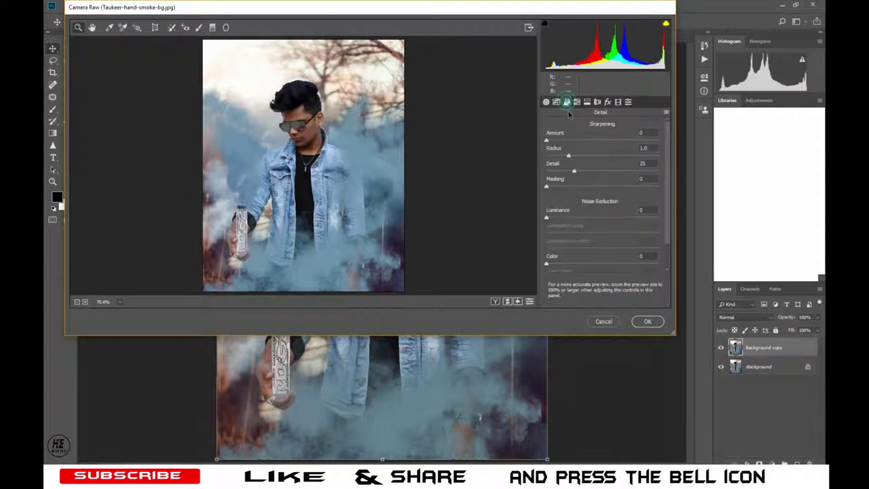
drag(547, 141, 574, 146)
drag(551, 221, 570, 224)
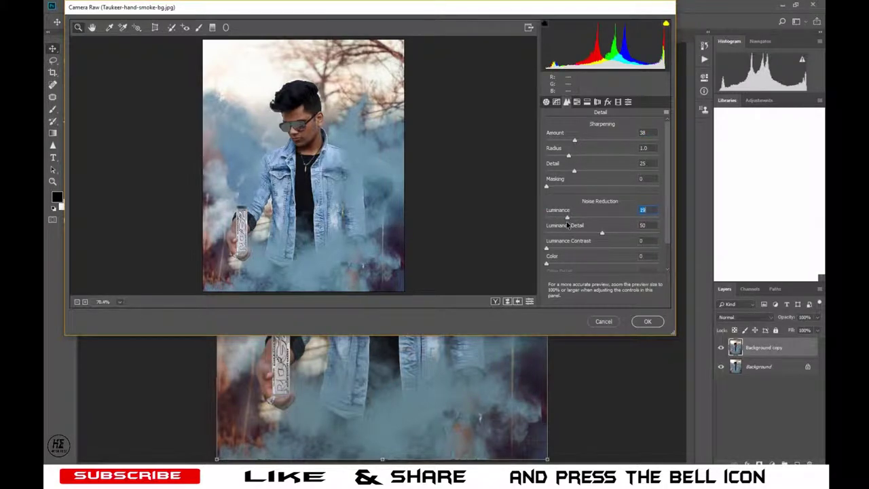
click(576, 102)
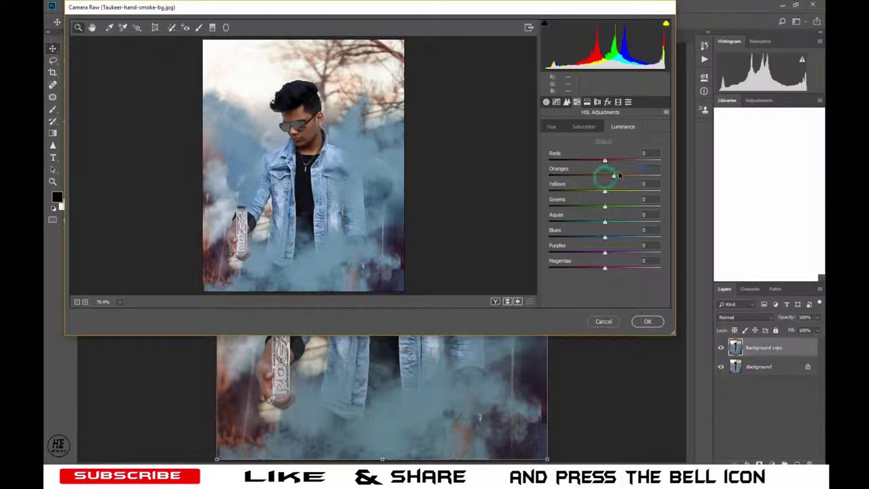
Step: Brighten the Oranges luminance and shift the Reds hue to -29 in HSL
drag(604, 176, 619, 176)
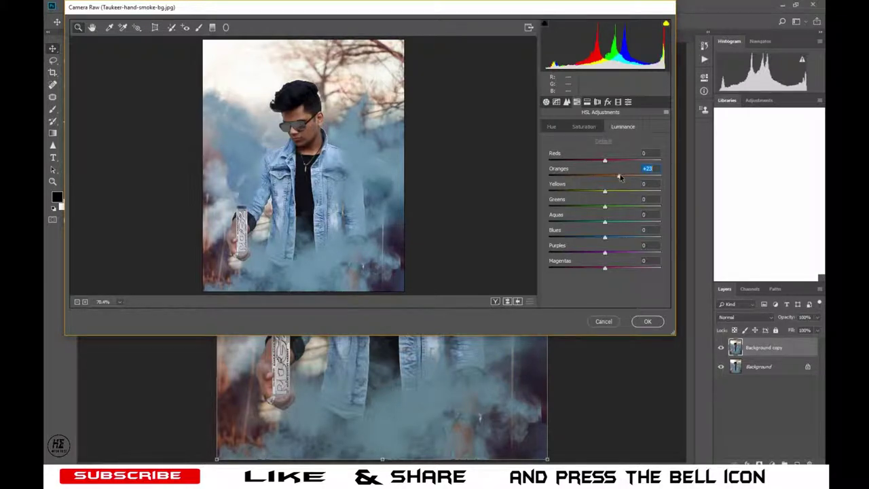
click(550, 127)
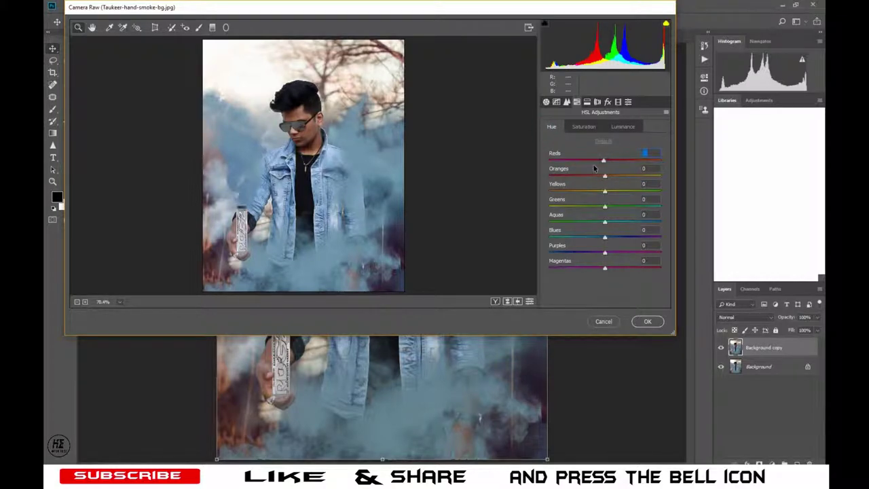
text(-24)
key(Down)
key(Down)
key(Down)
key(Down)
key(Down)
Step: Add a -40 vignette in Effects and apply the Camera Raw grade
click(608, 102)
drag(601, 224, 581, 231)
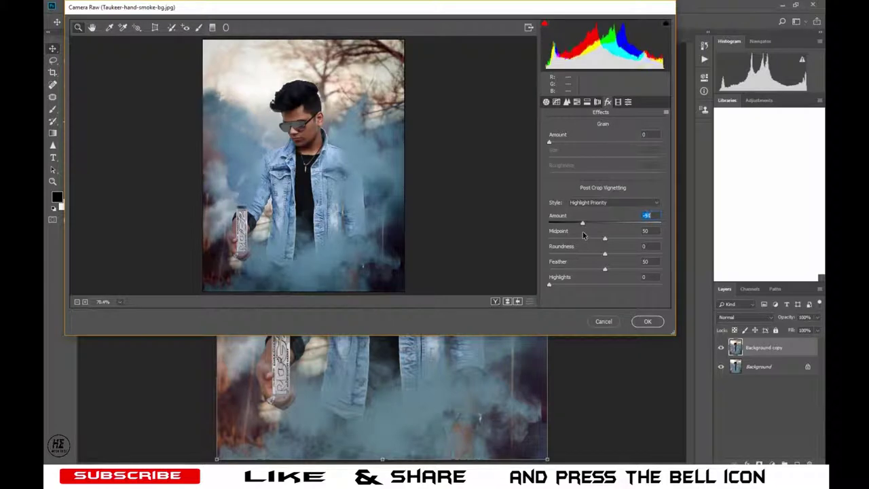
click(649, 321)
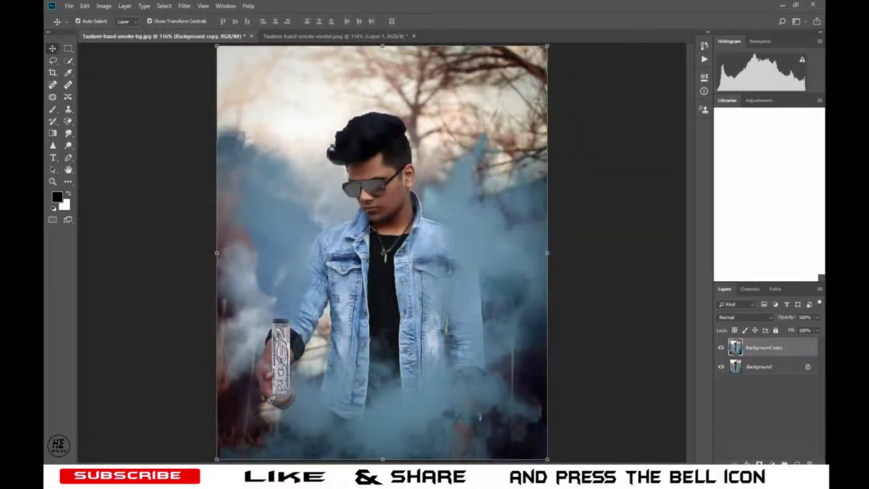
click(723, 346)
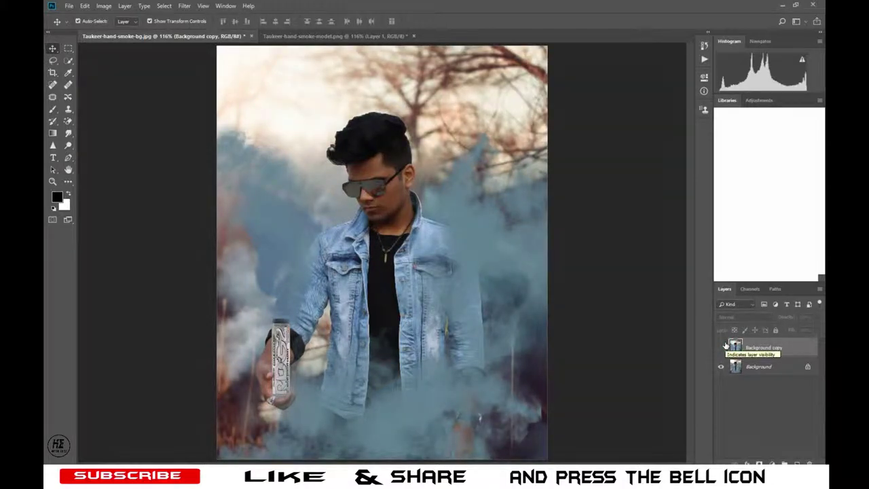
click(722, 346)
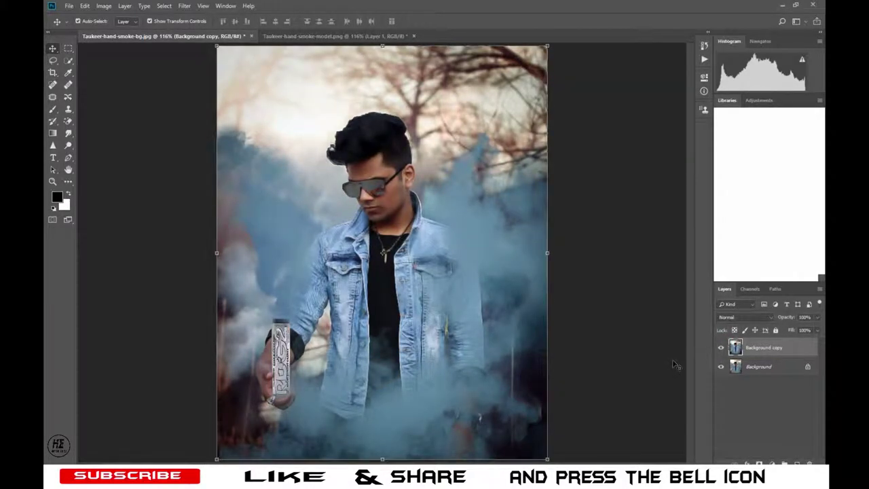